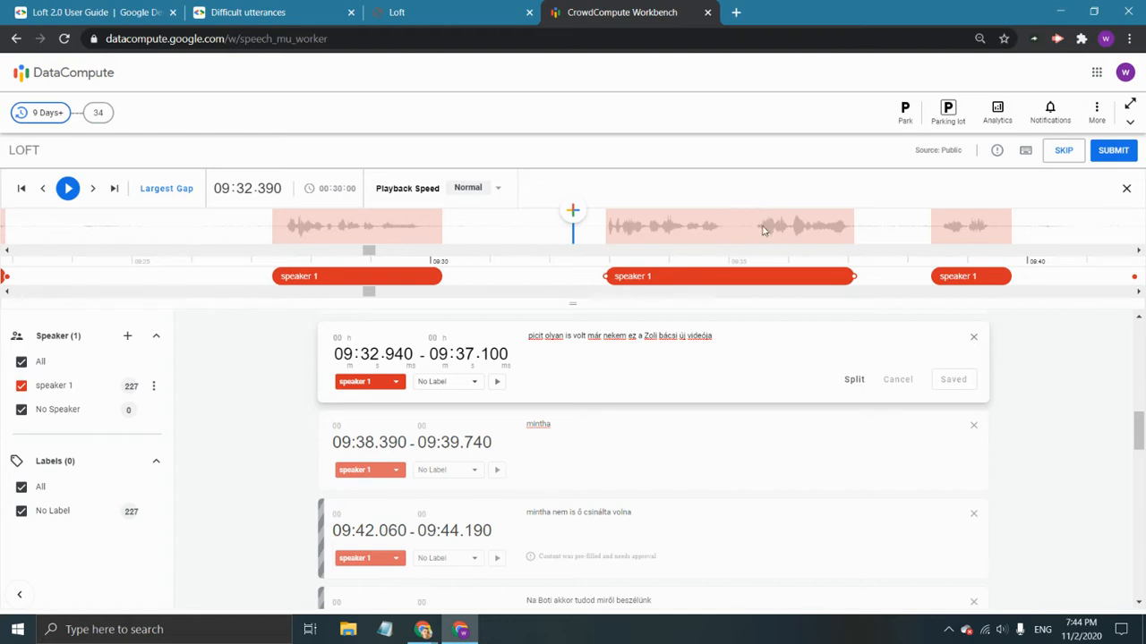
Play the speaker 1 segment starting at 09:32.940 around its mid-segment pause to locate a suitable split point.
click(611, 277)
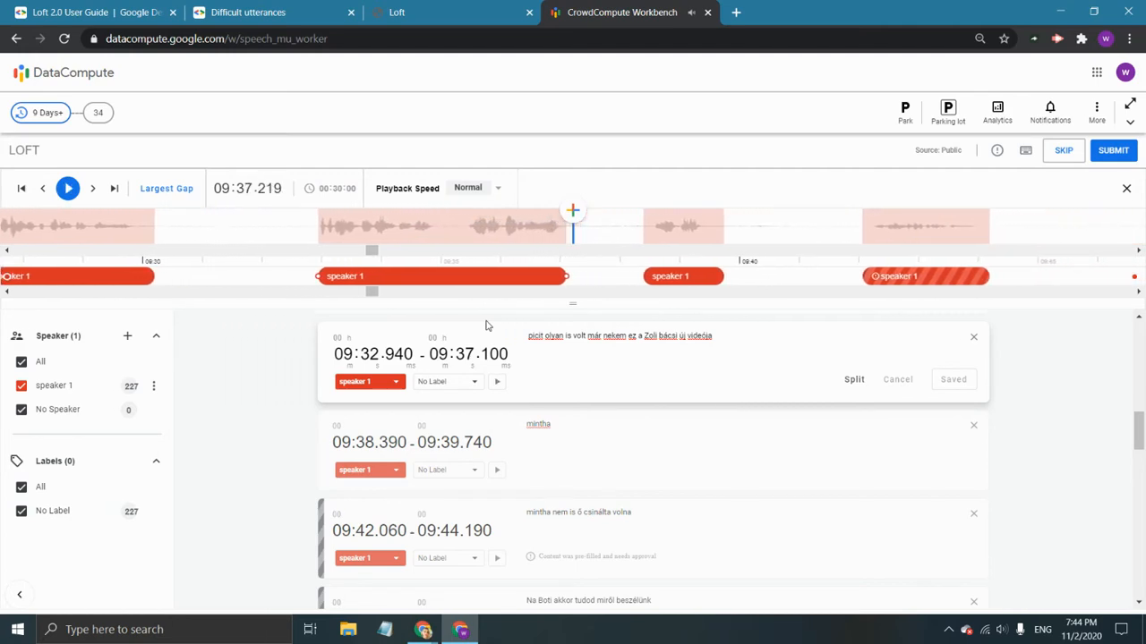
click(468, 231)
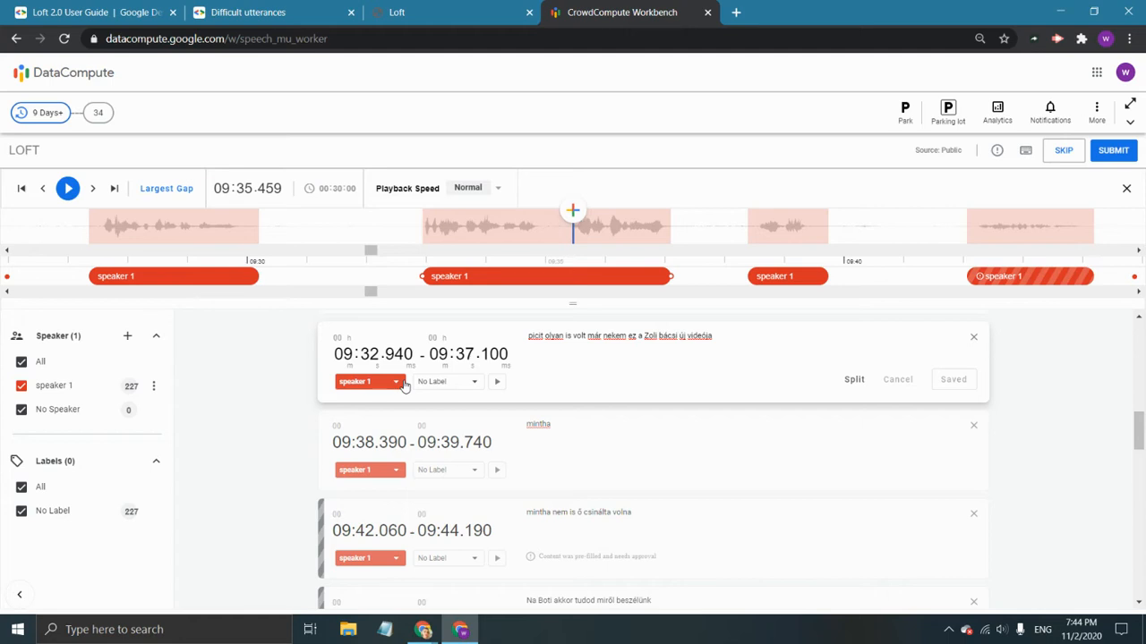
key(Left)
key(space)
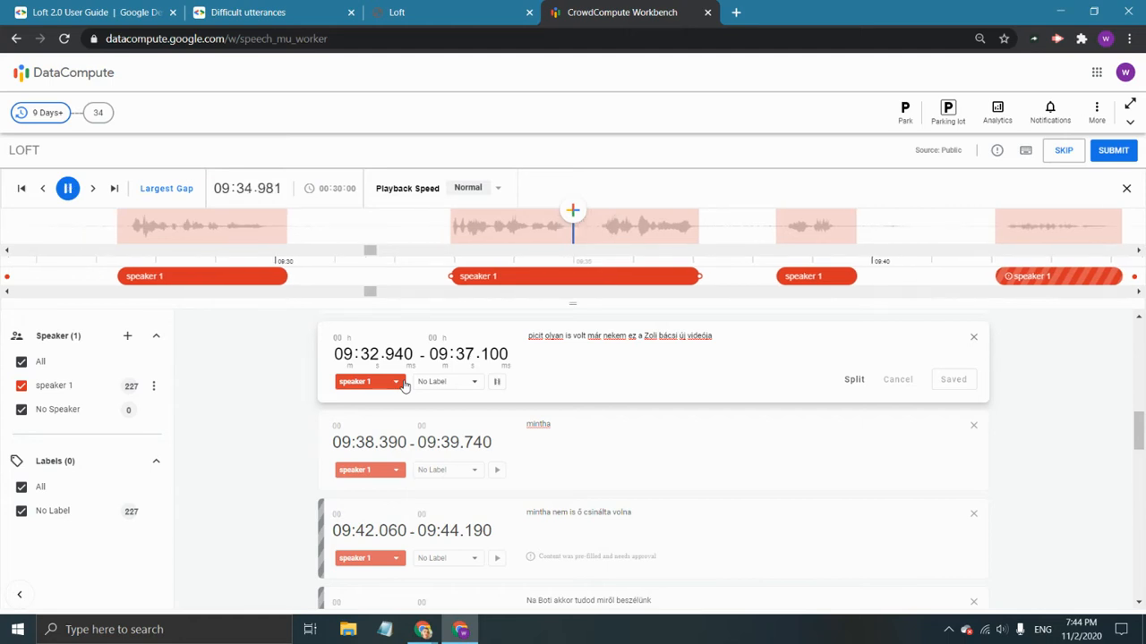
key(space)
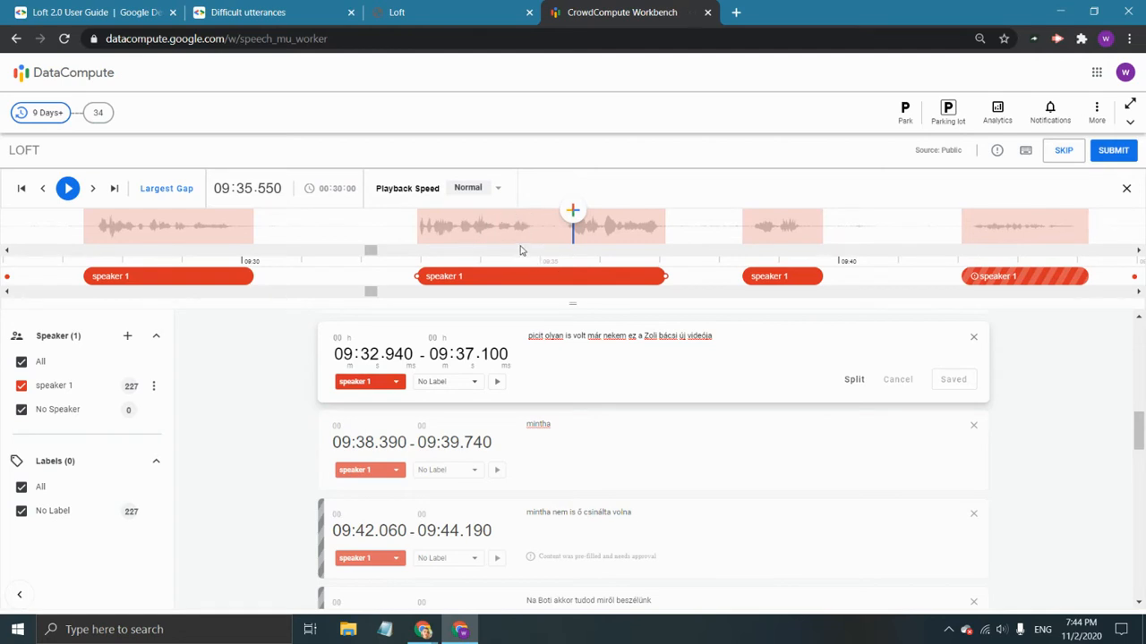
click(571, 232)
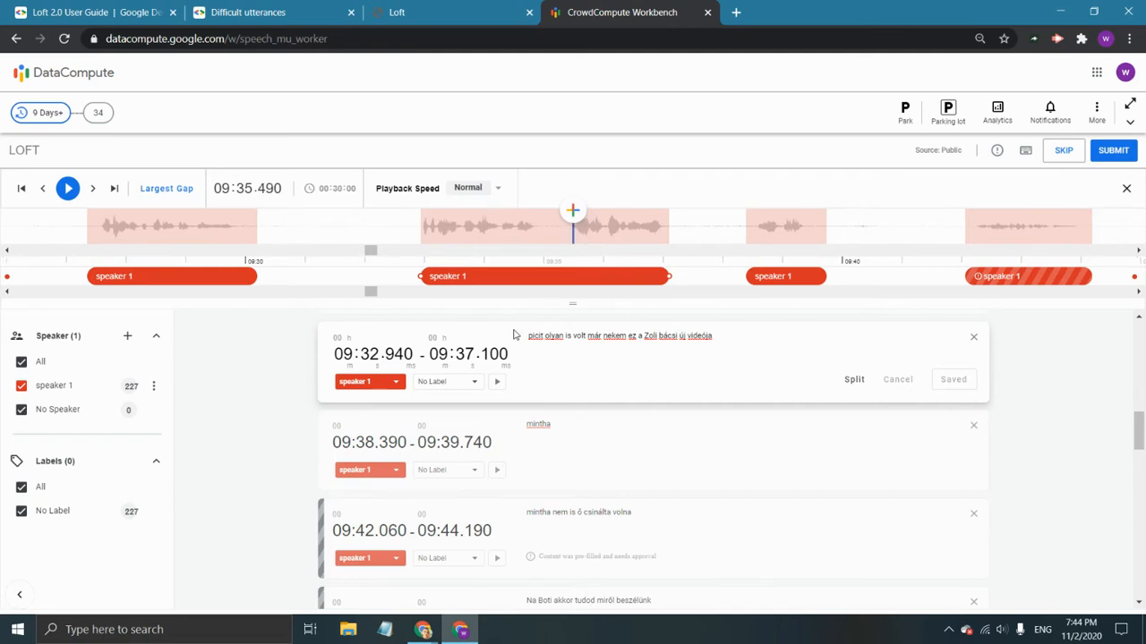
key(Left)
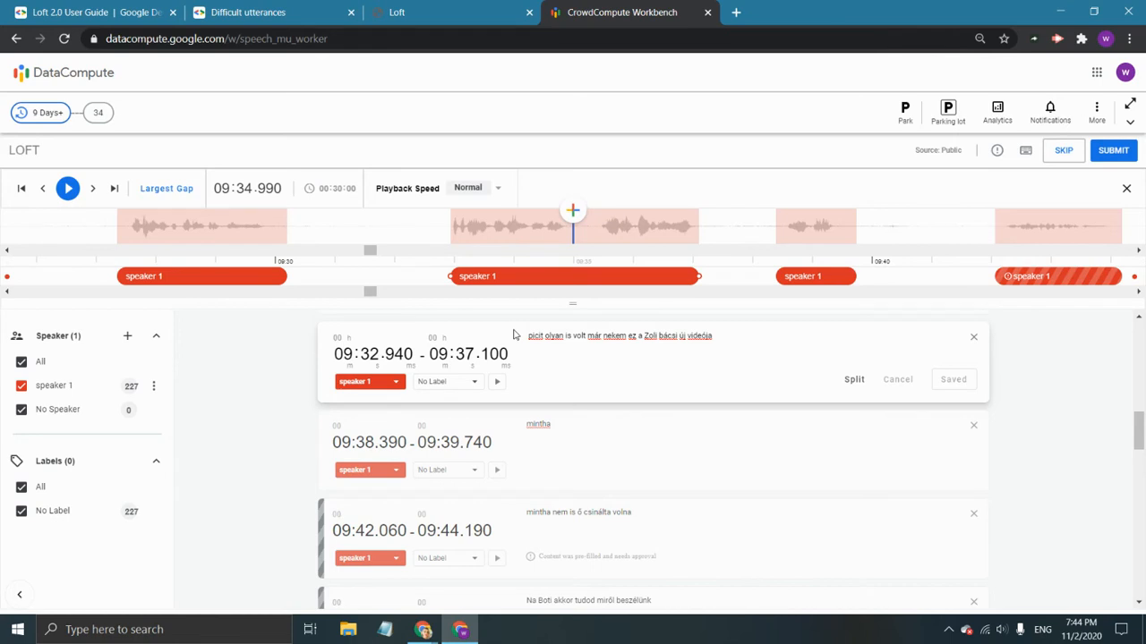
key(space)
key(space)
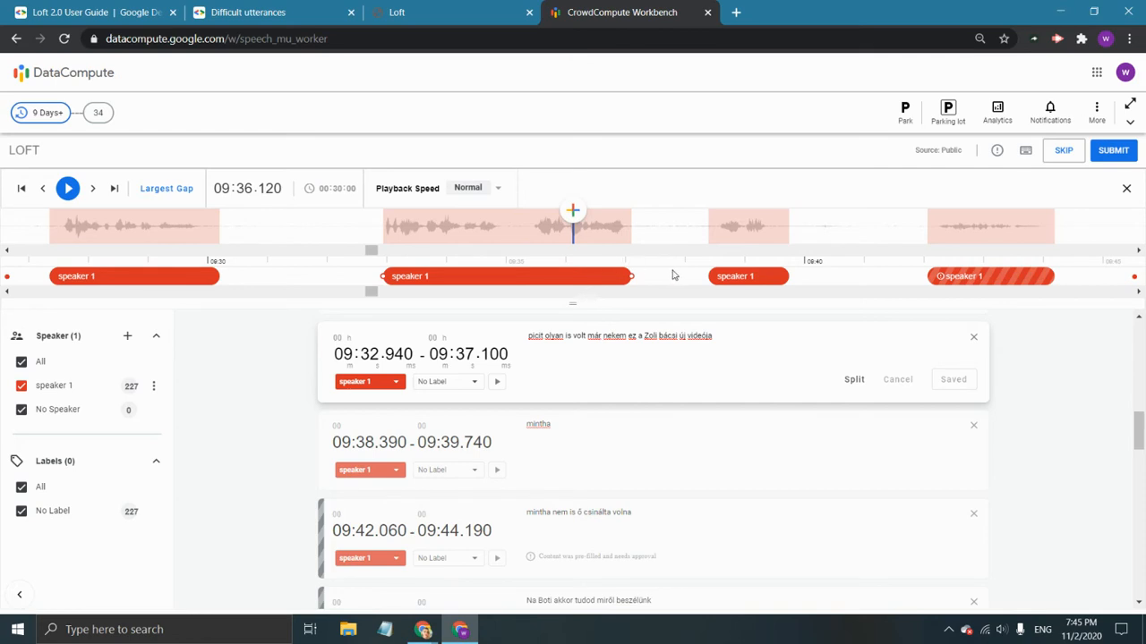
click(498, 233)
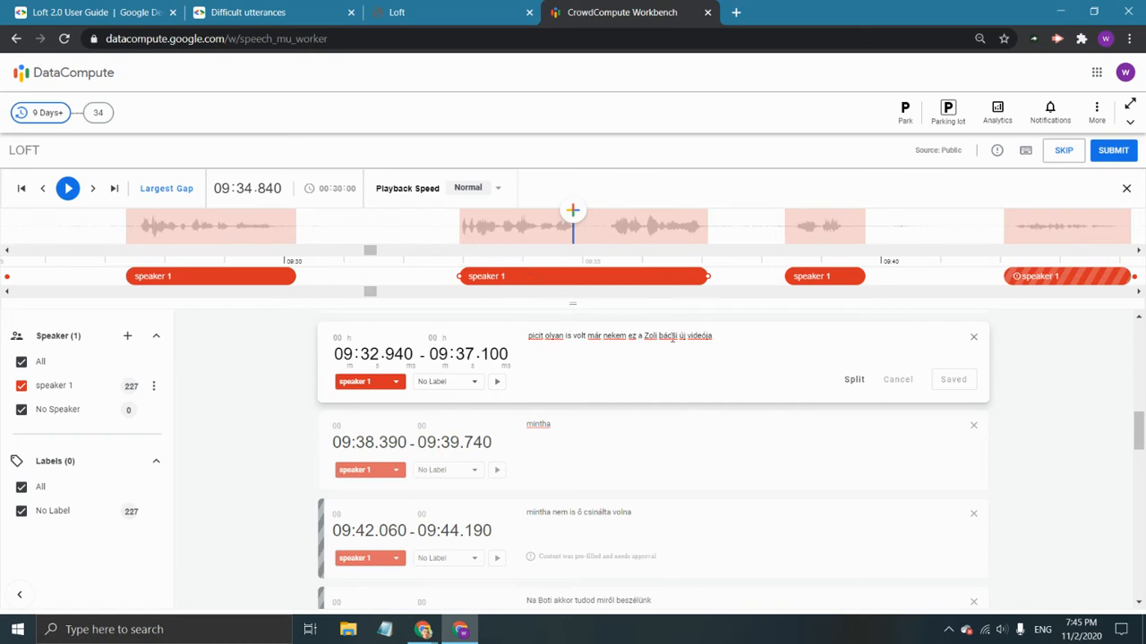
click(456, 223)
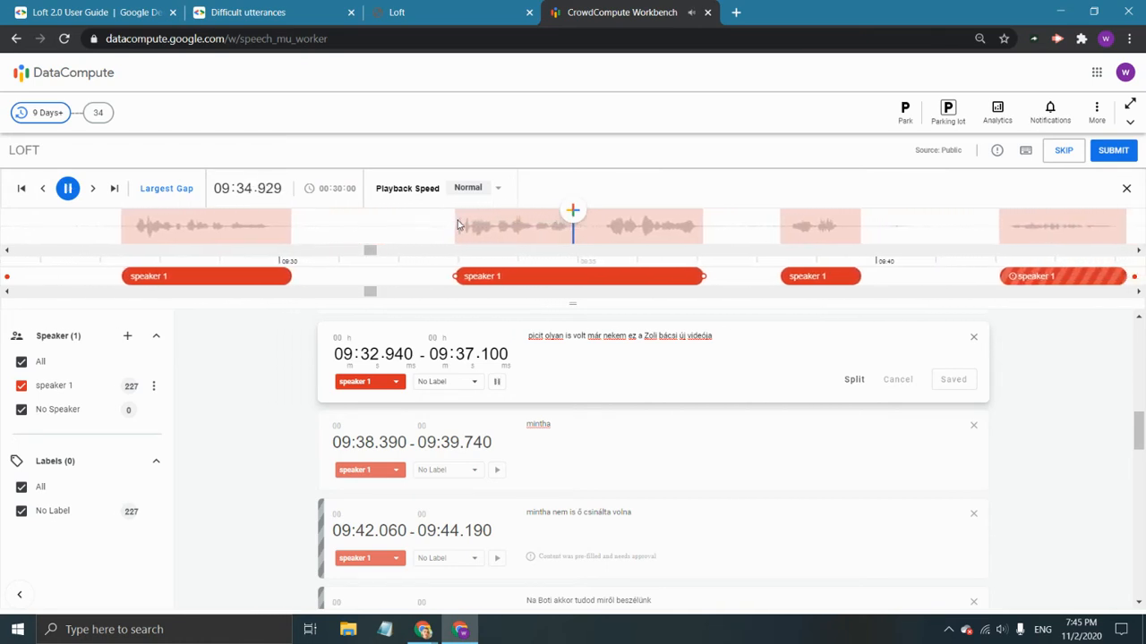
key(space)
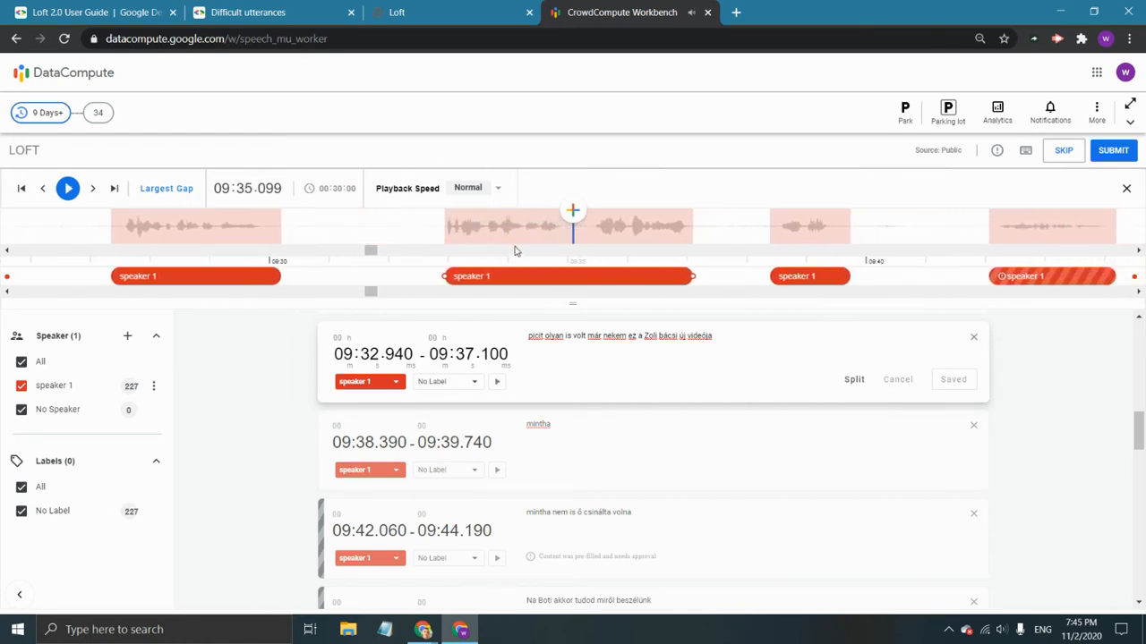
Split the segment starting at 09:32.940 at about 09:34.850, dividing its transcript after "ez a".
click(642, 336)
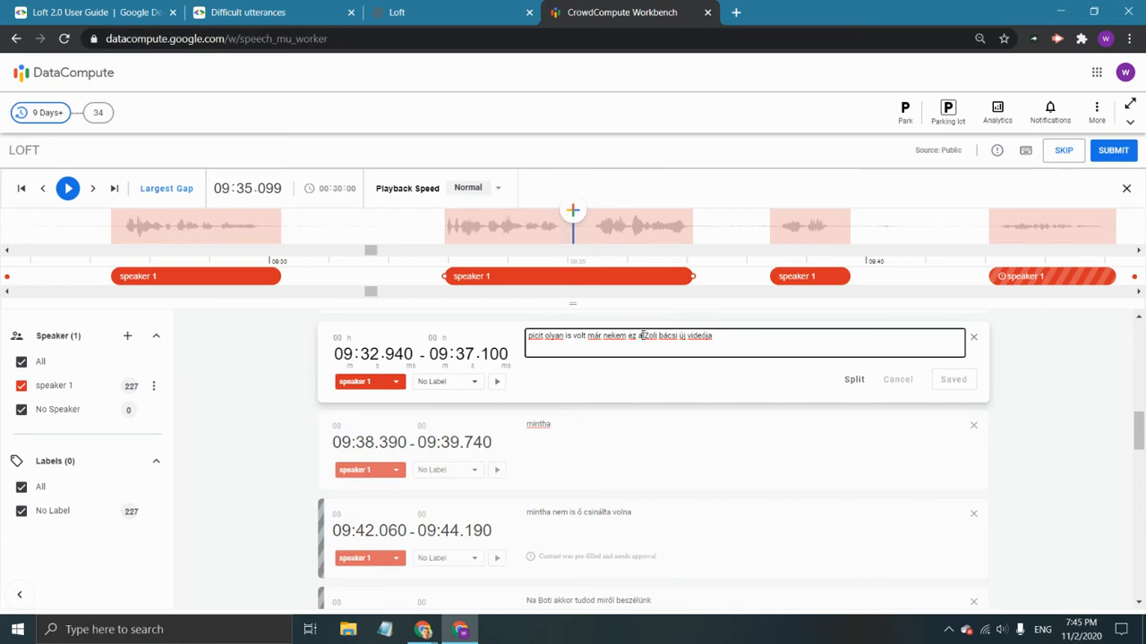
click(558, 231)
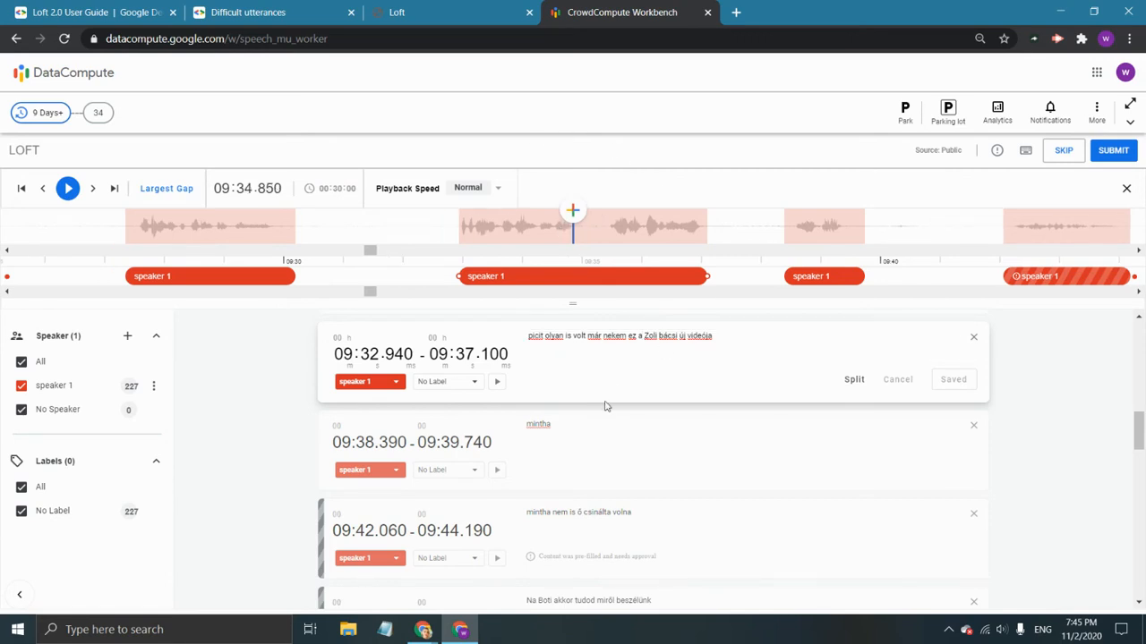
click(642, 338)
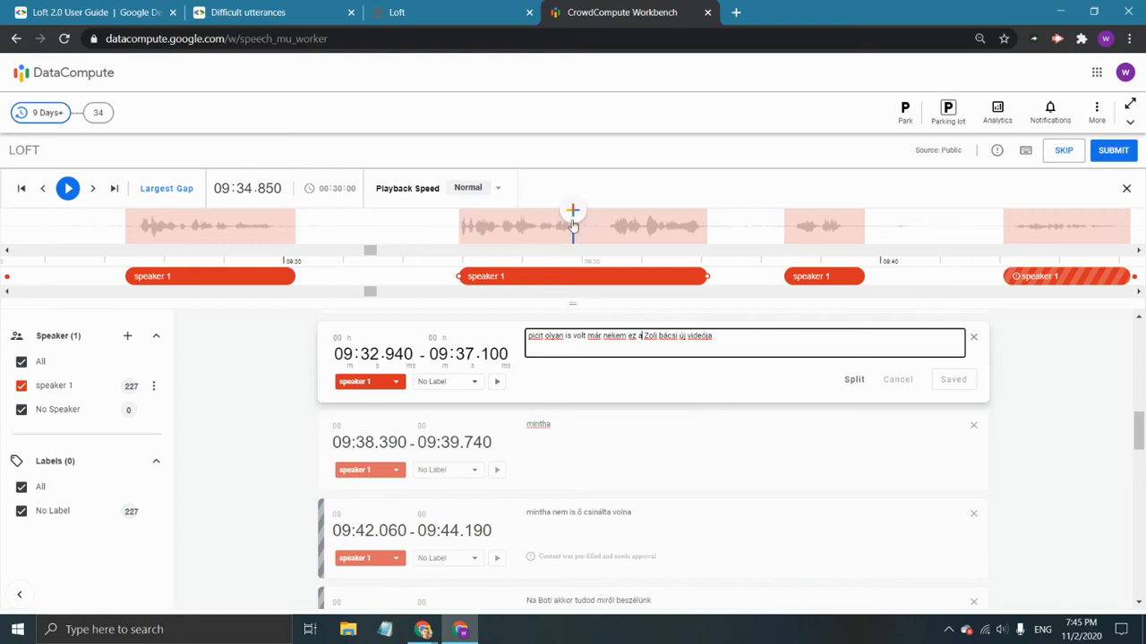
click(641, 335)
click(854, 380)
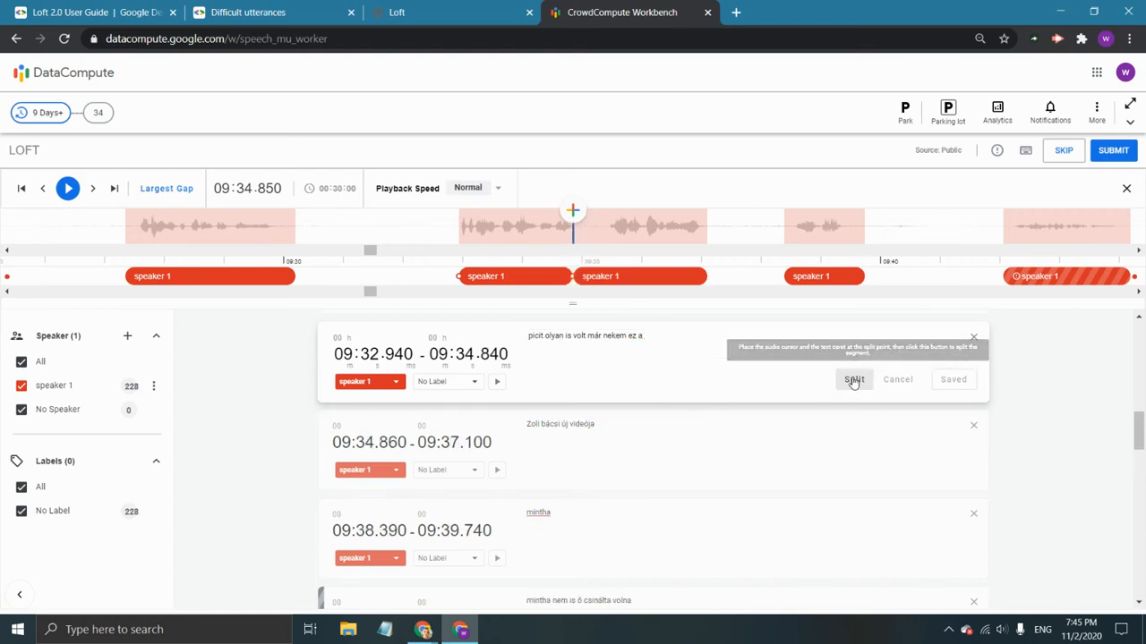
Trim the second half of the split segment to 09:35.460–09:37.040, remove the leading space from its transcript and save it.
click(624, 271)
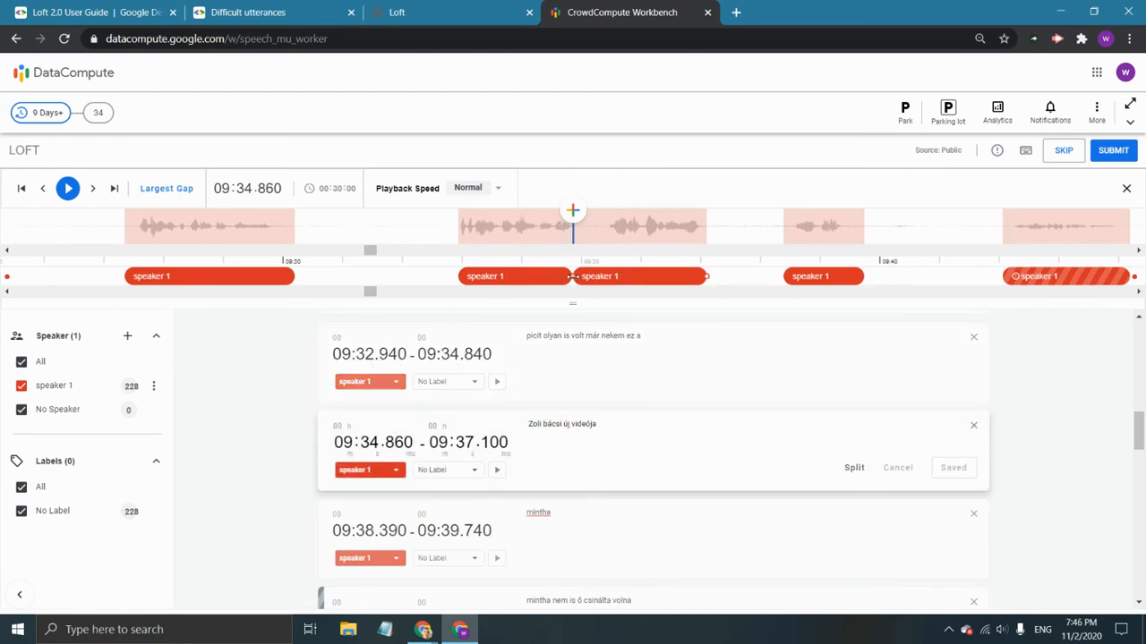
drag(573, 275, 609, 274)
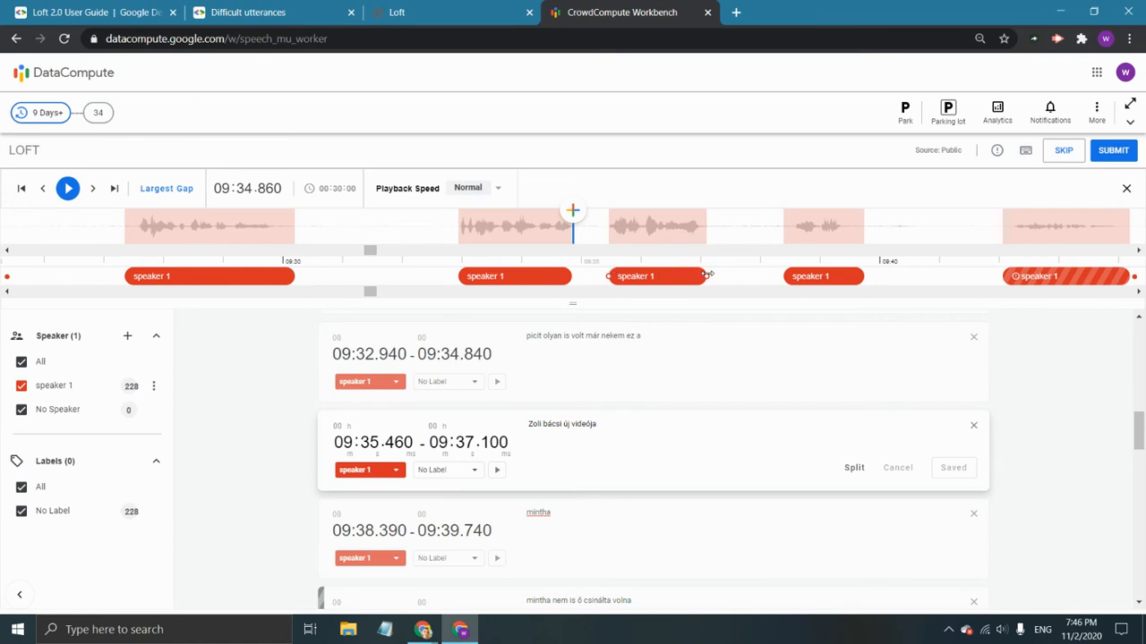
drag(707, 275, 703, 275)
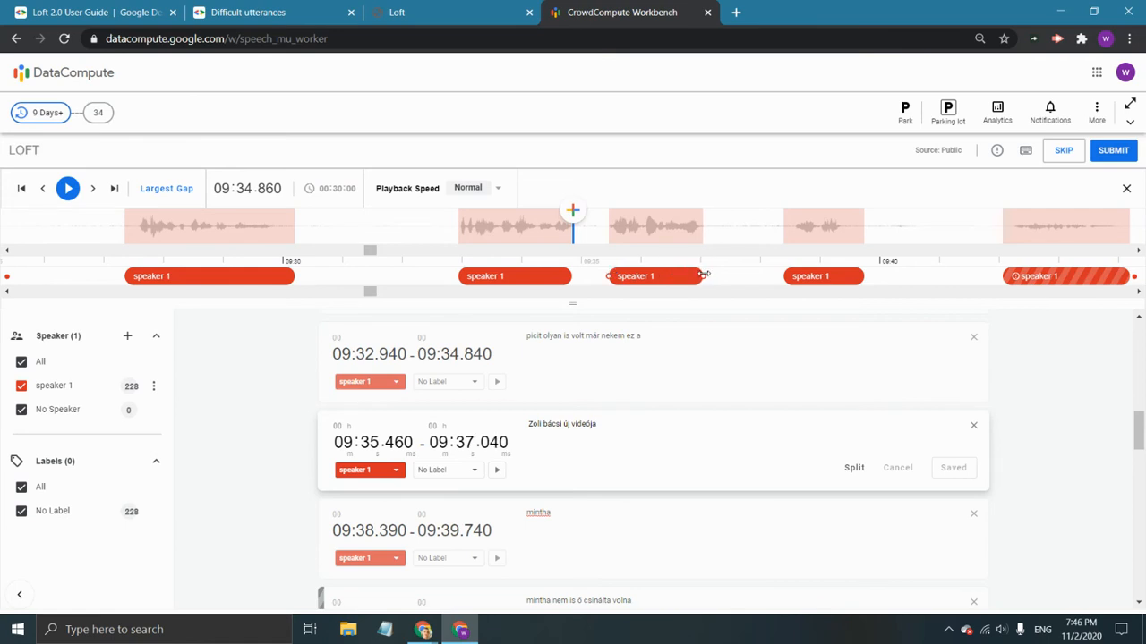
click(529, 424)
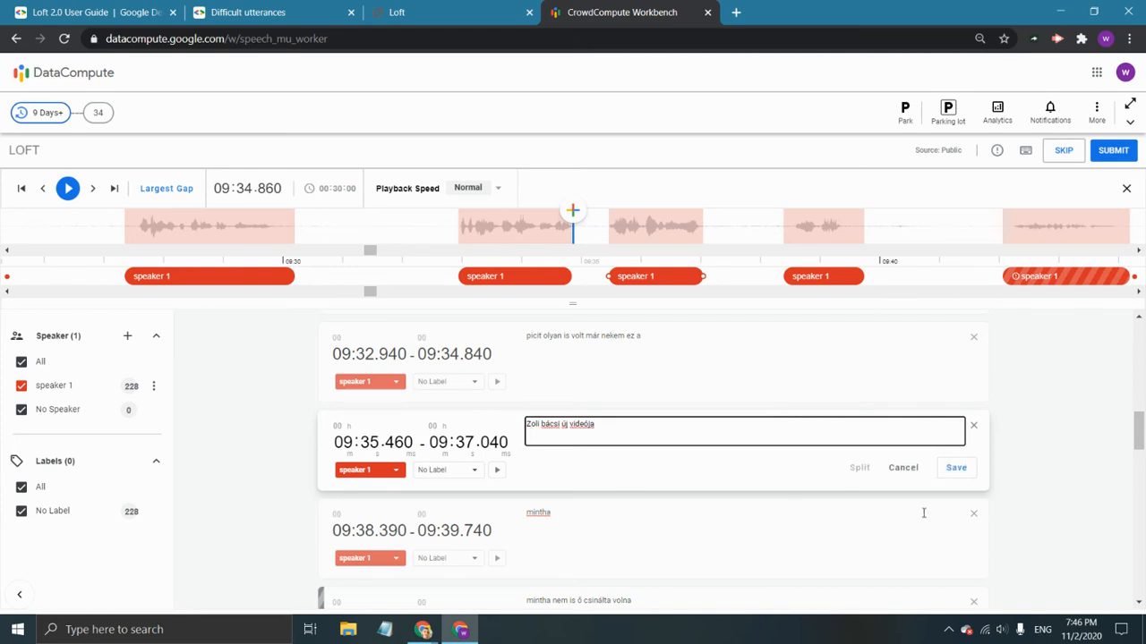
click(964, 473)
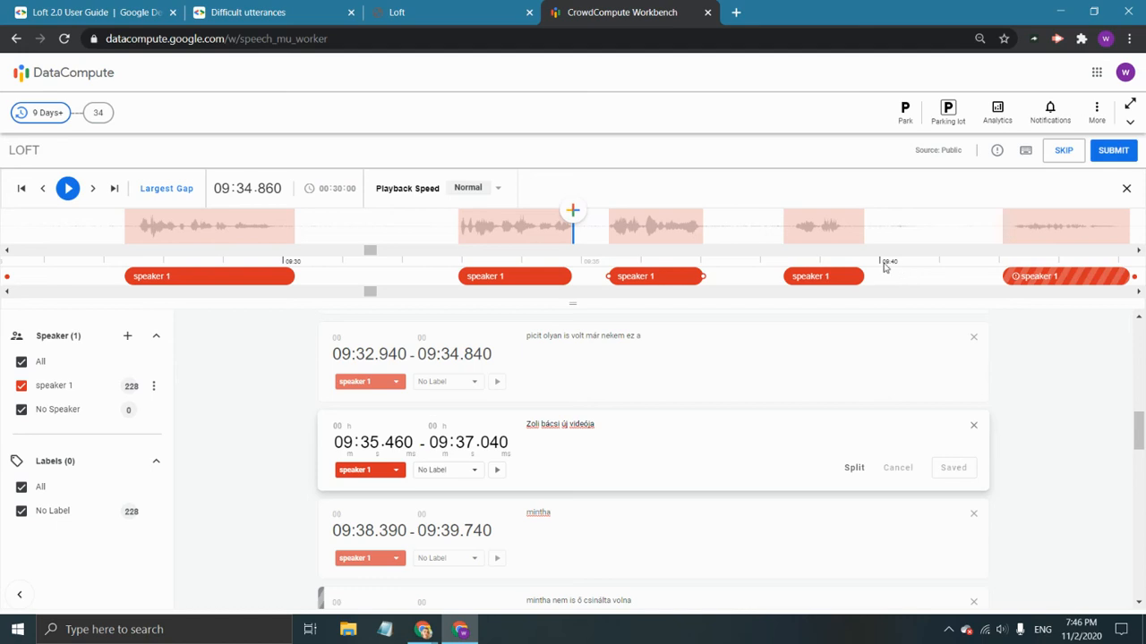
Approve the pre-filled segment starting at 09:42.060, "mintha nem is ő csinálta volna", by saving it without changes.
click(984, 239)
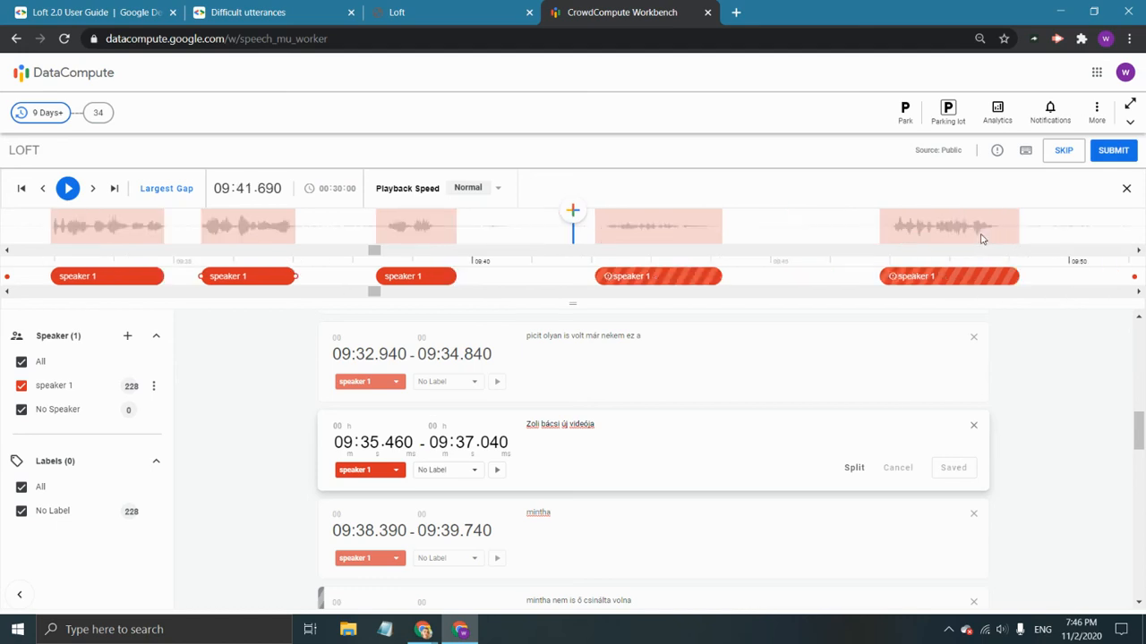
click(682, 242)
scroll(461, 441, down, 3)
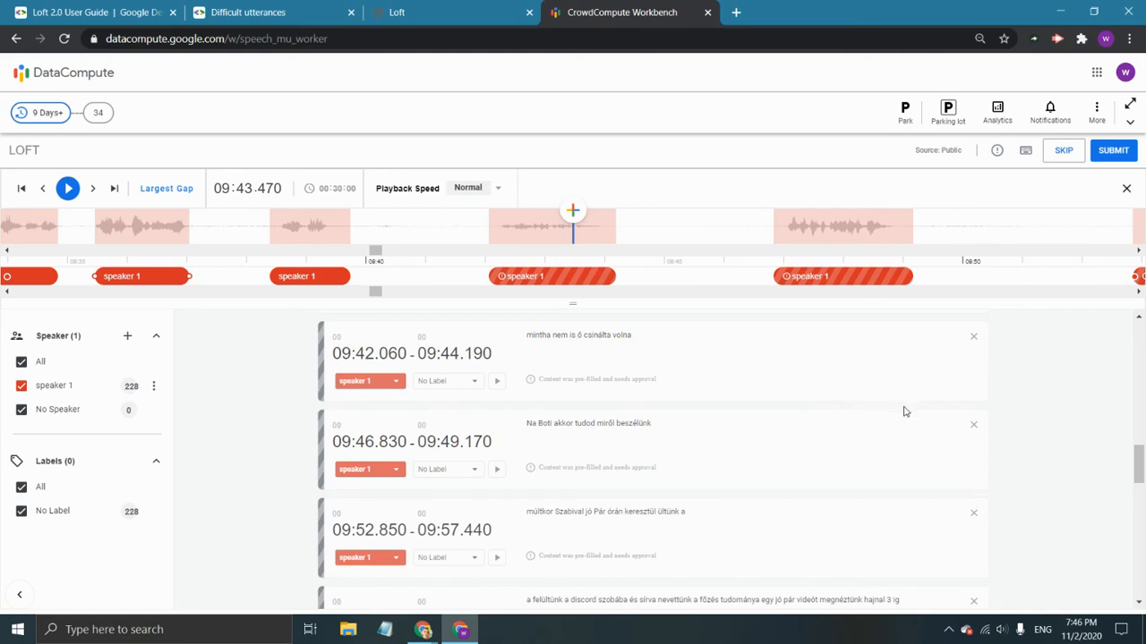
click(772, 340)
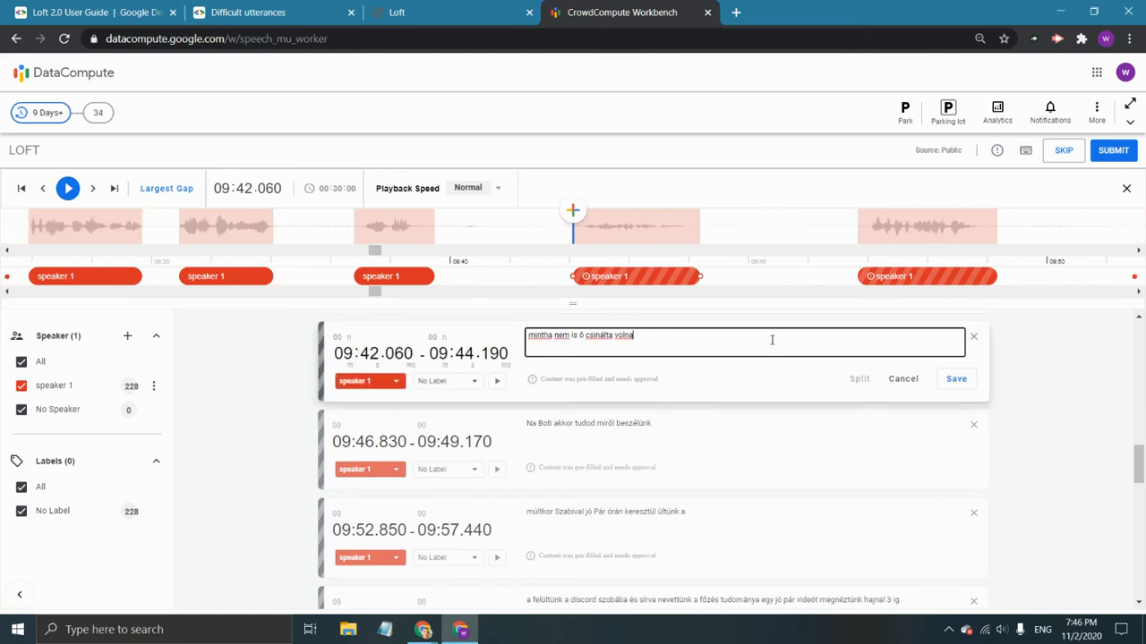
click(952, 380)
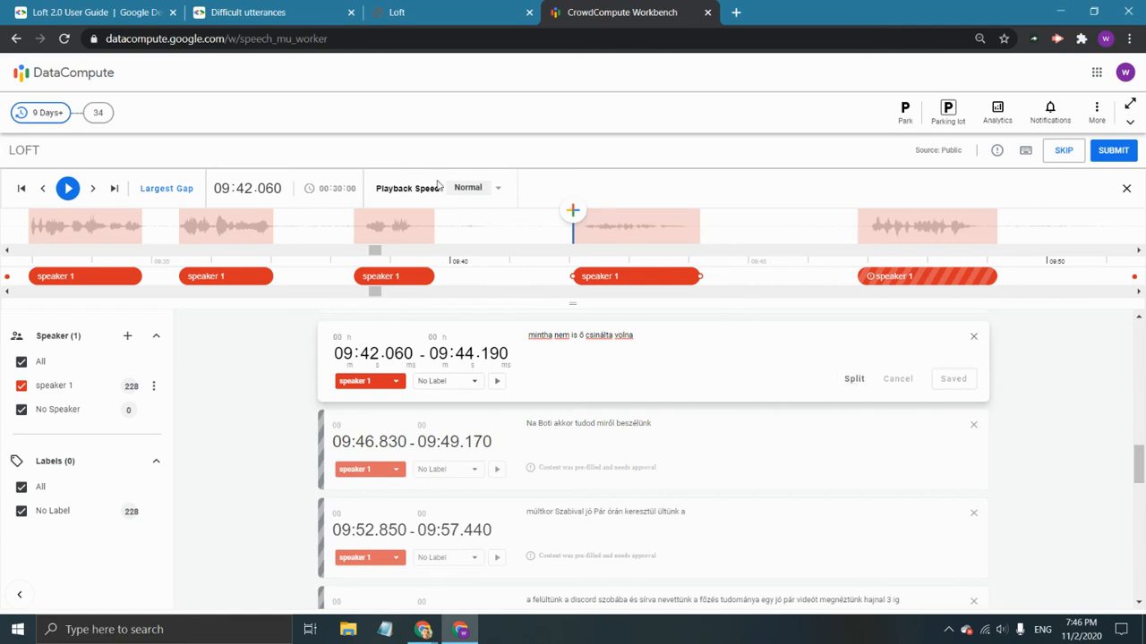
Append "any changes" to the transcript of the 09:42.060 segment, shorten its end to 09:44.050 and save.
click(667, 339)
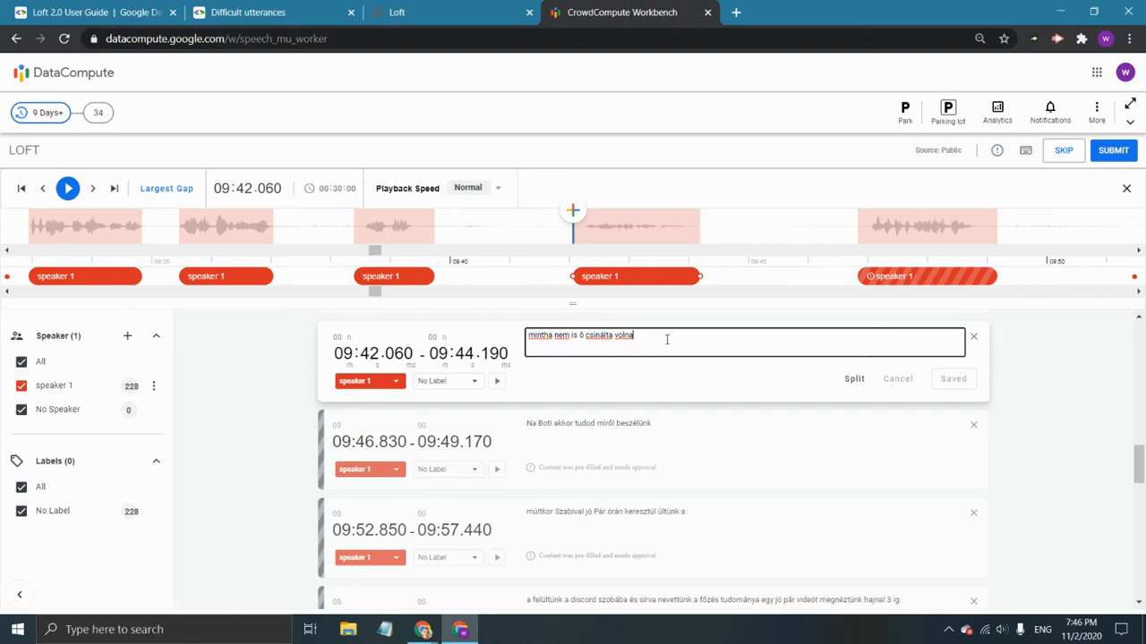
text(any changes)
mouse_move(701, 276)
mouse_down()
mouse_move(730, 277)
mouse_move(683, 279)
mouse_move(692, 285)
mouse_up()
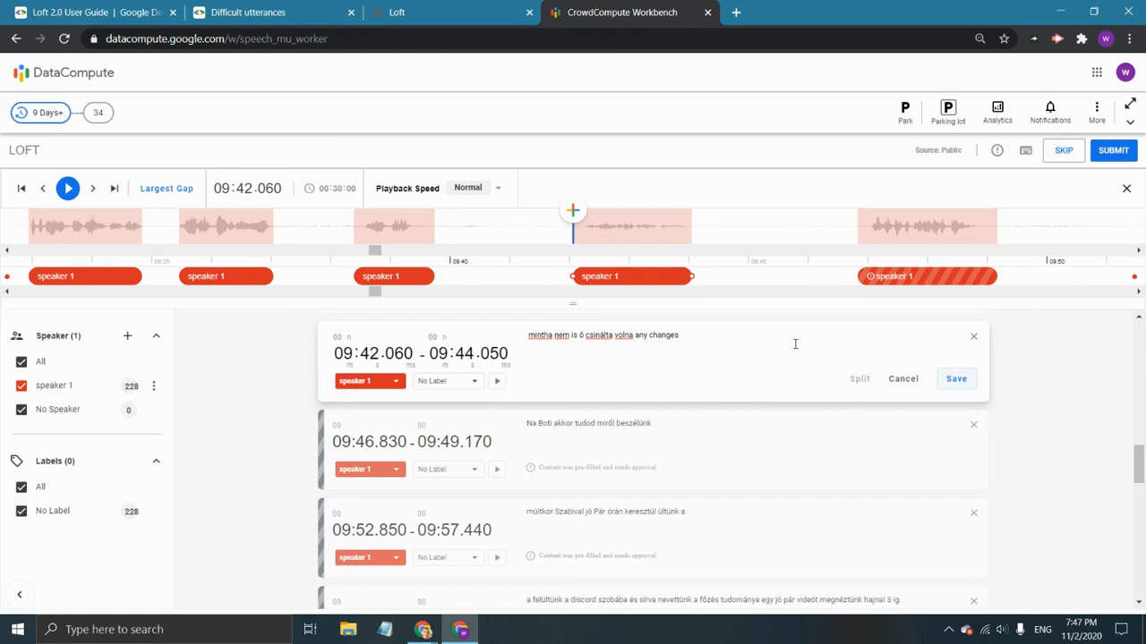
click(957, 379)
Mark a split point in the 09:42.060 segment, with the audio cursor at about 09:42.949 and the text cursor before "volna".
click(627, 233)
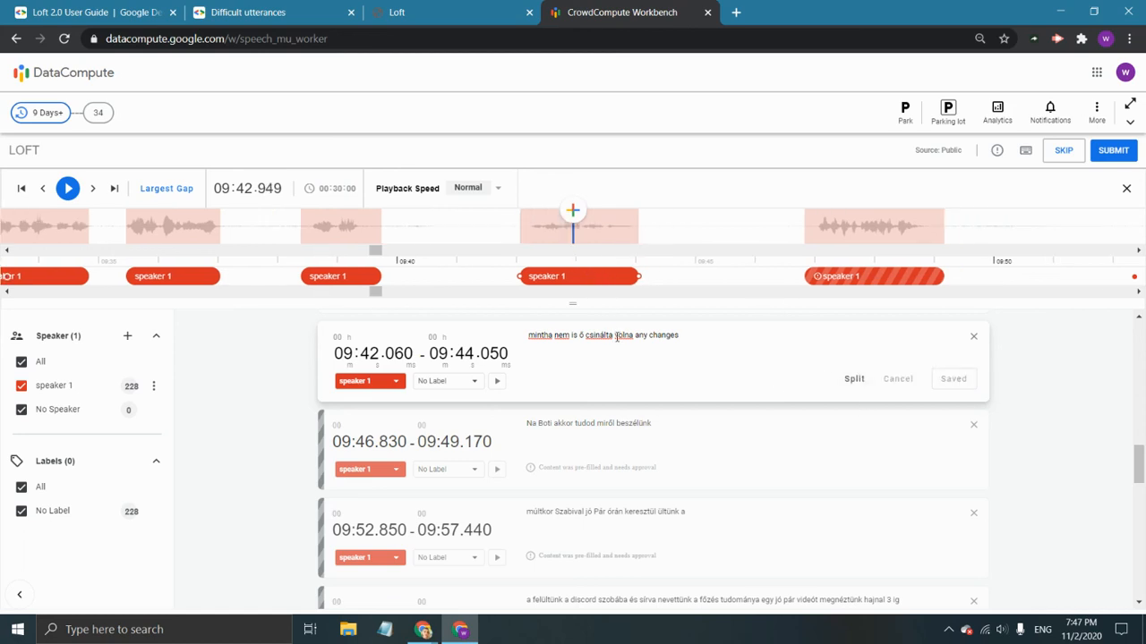
click(617, 336)
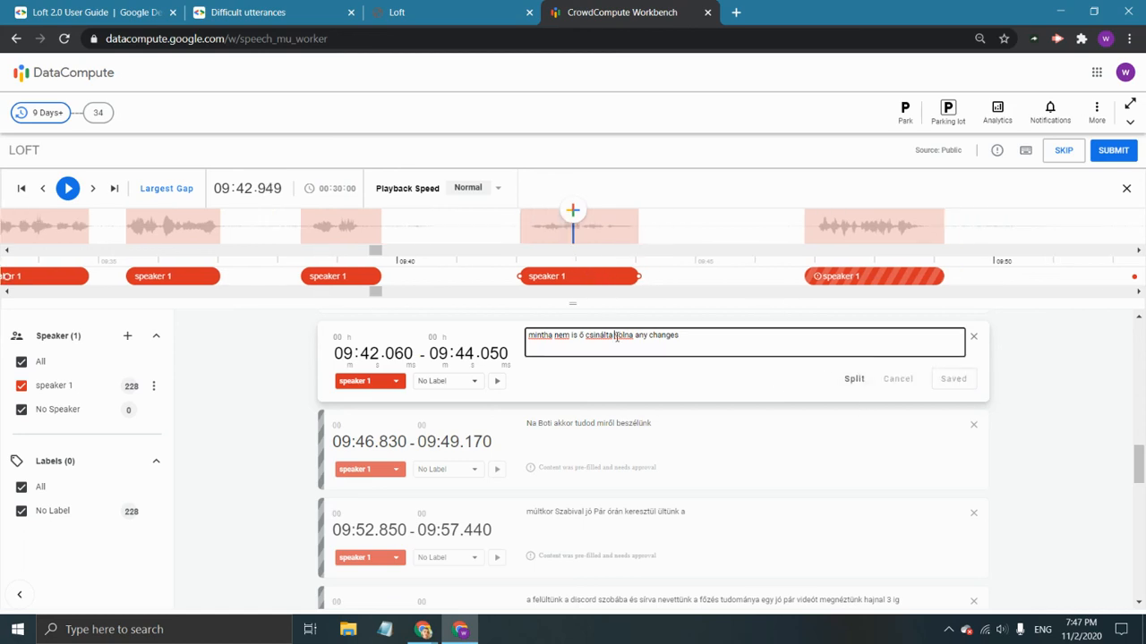